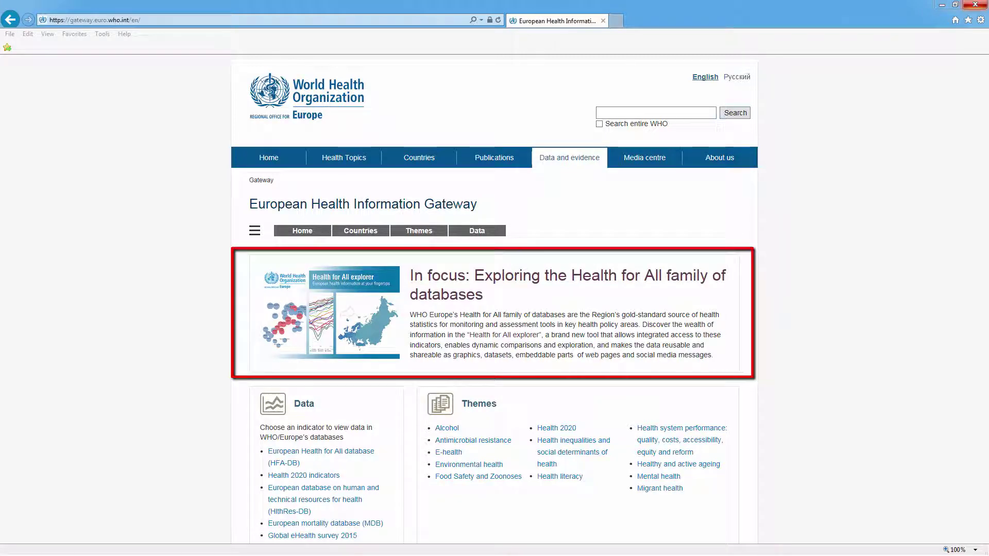
# Open the Health for All explorer from the 'Exploring the Health for All family of databases' banner
pyautogui.click(606, 278)
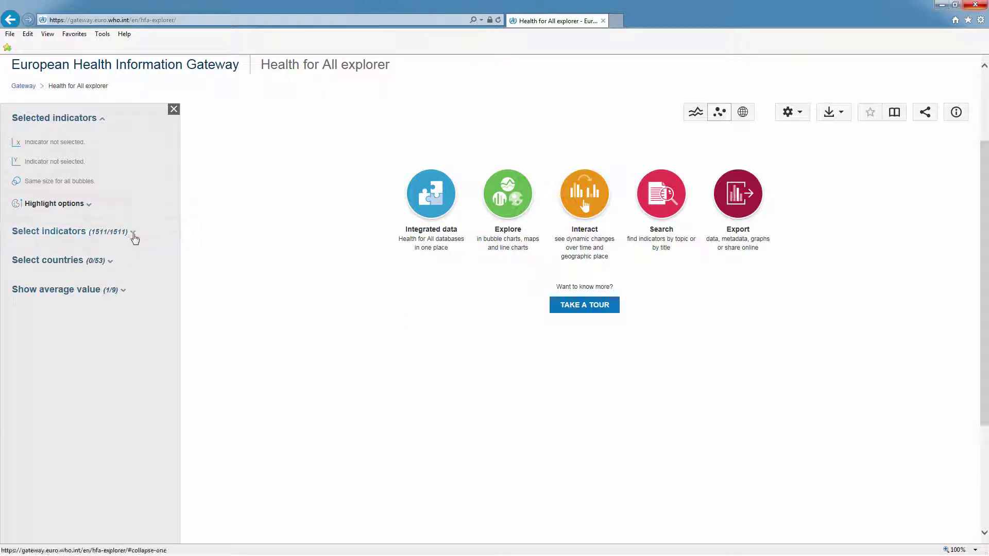
# Search the indicators for 'life' and chart Life expectancy at birth
pyautogui.click(136, 233)
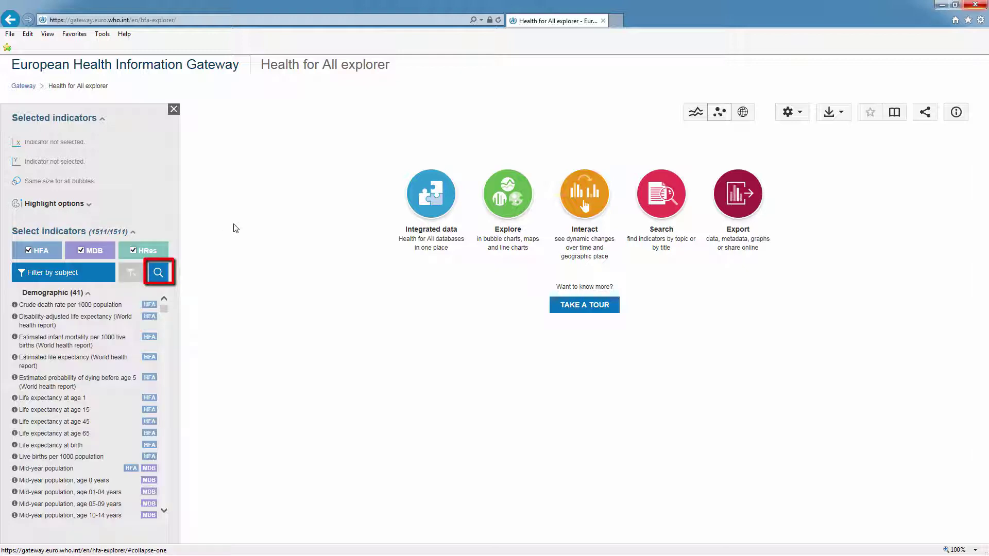
pyautogui.click(158, 272)
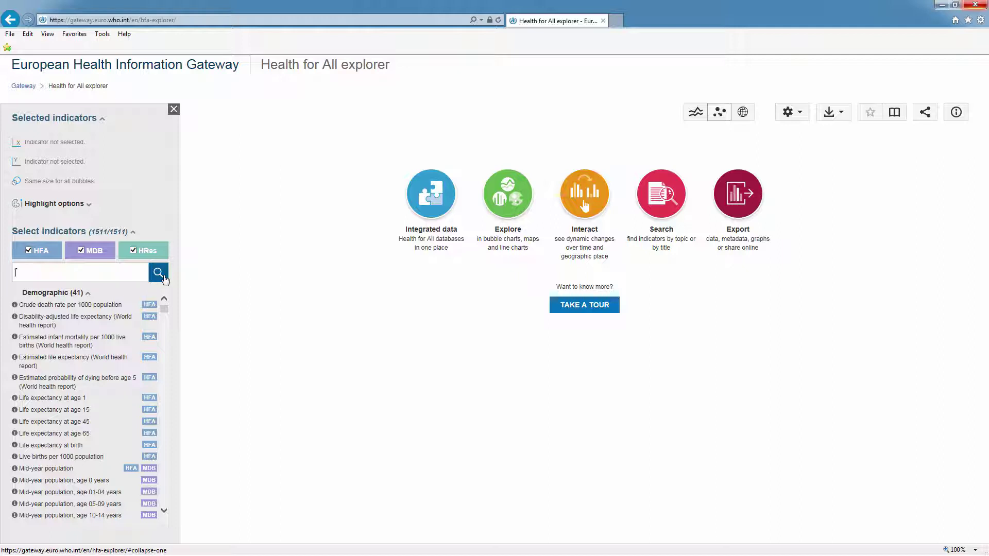
pyautogui.write('life')
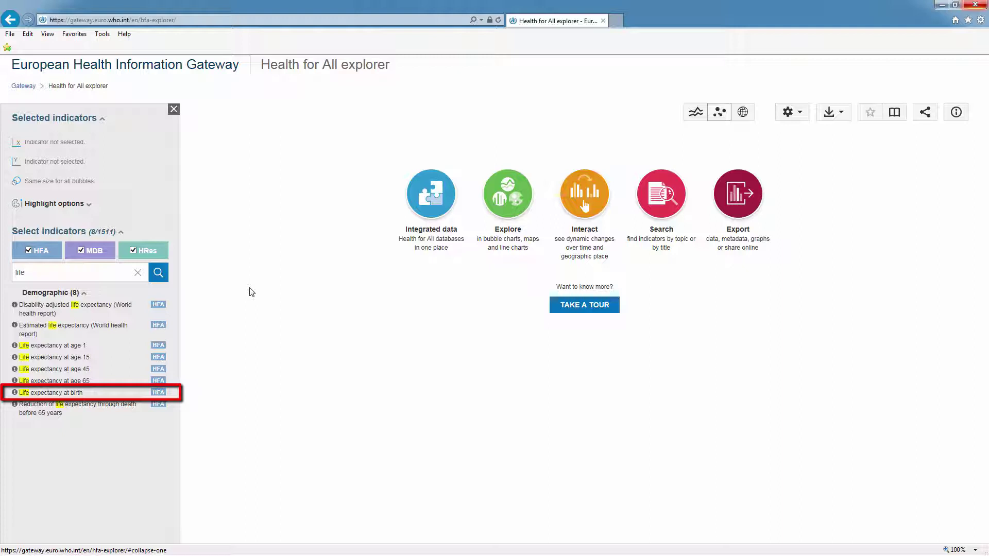
pyautogui.click(77, 393)
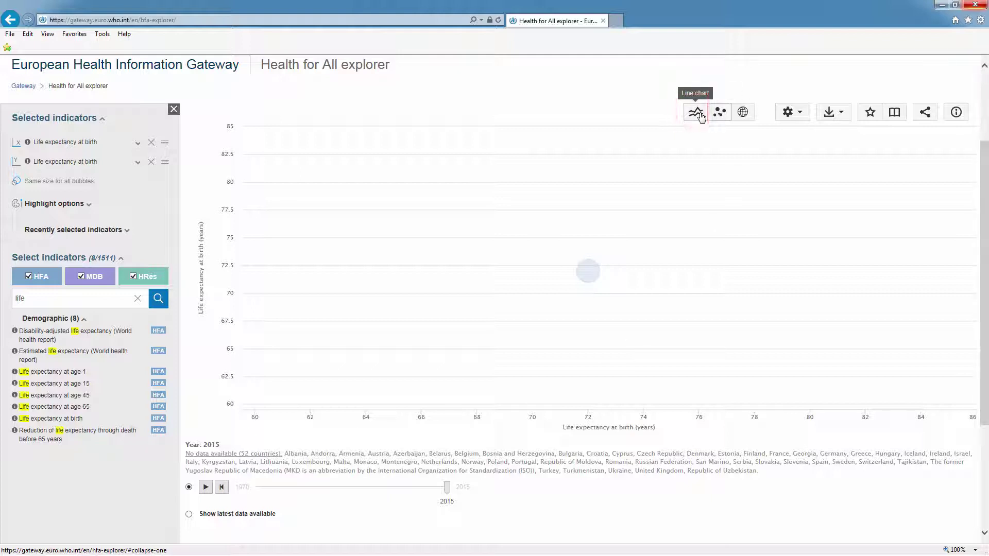
# Switch to a 1970–2013 line chart of life expectancy for the WHO European Region
pyautogui.click(698, 114)
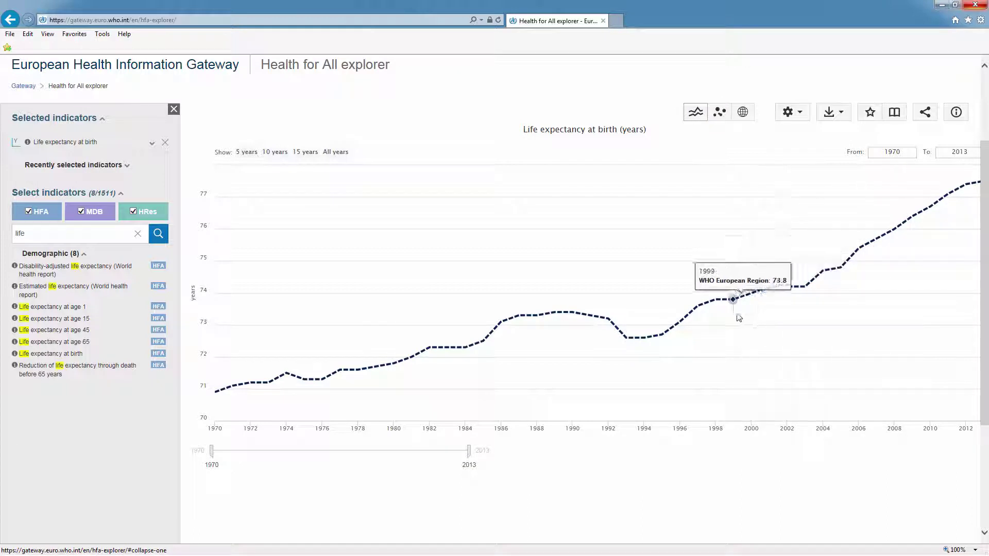
pyautogui.moveTo(732, 300)
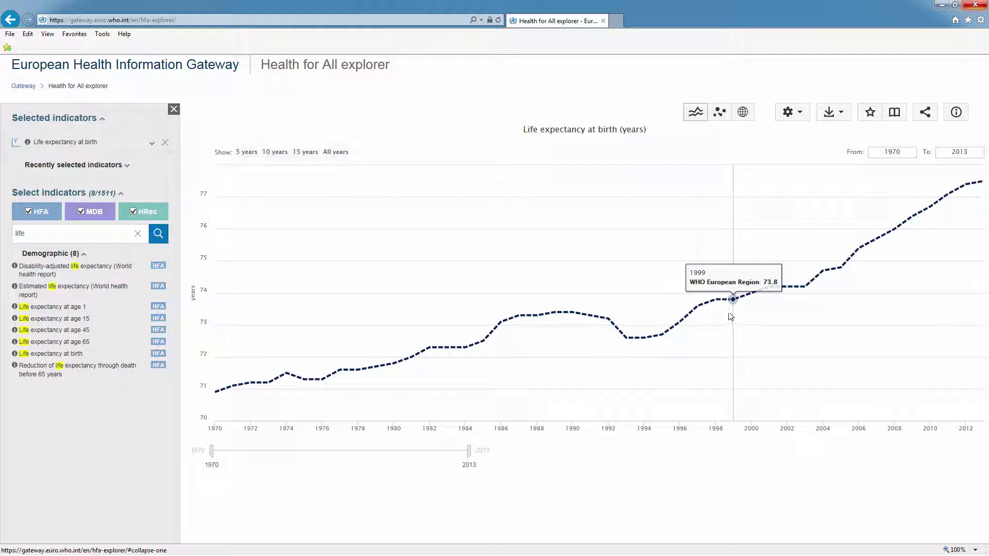
# Find Poland with the 'po' country search and add its line to the chart
pyautogui.click(121, 194)
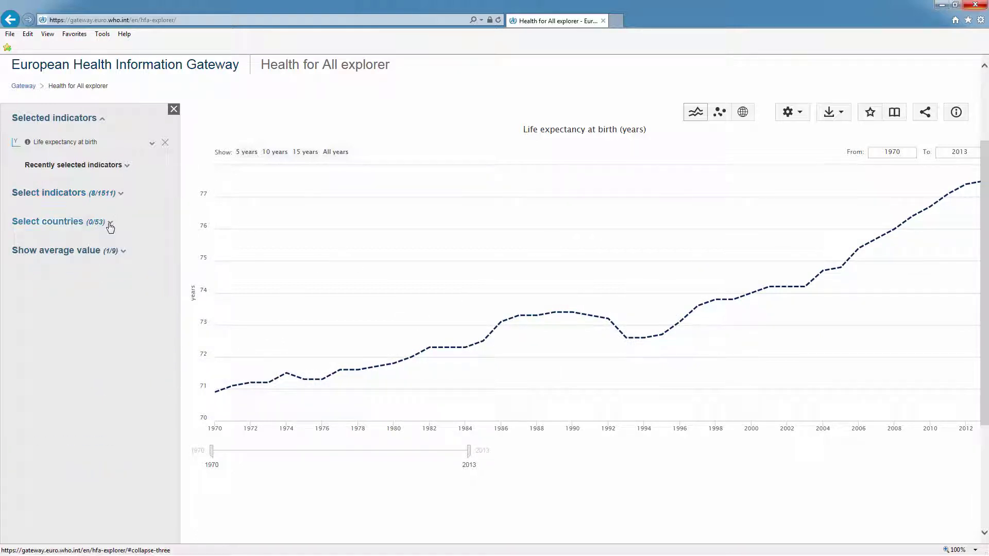
pyautogui.click(110, 223)
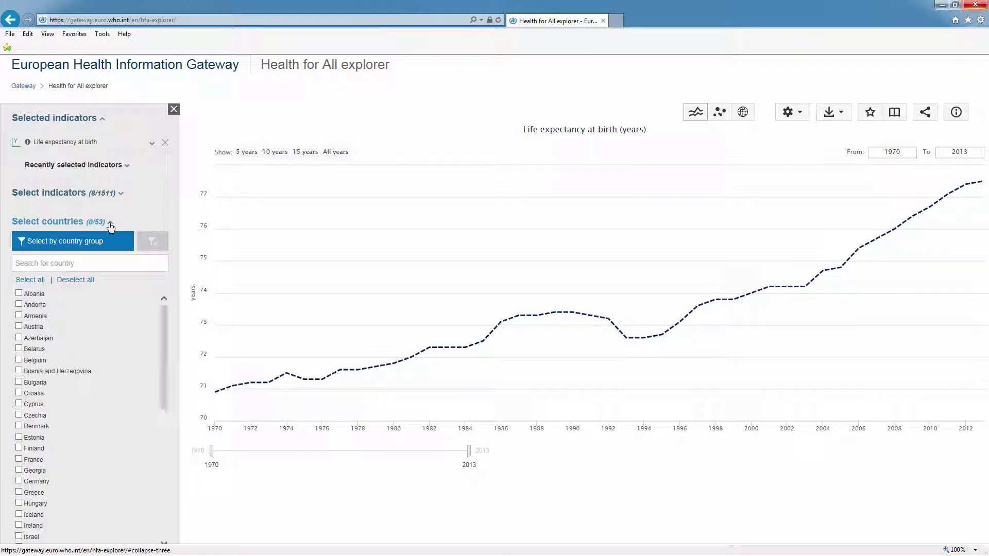
pyautogui.click(103, 263)
pyautogui.write('po')
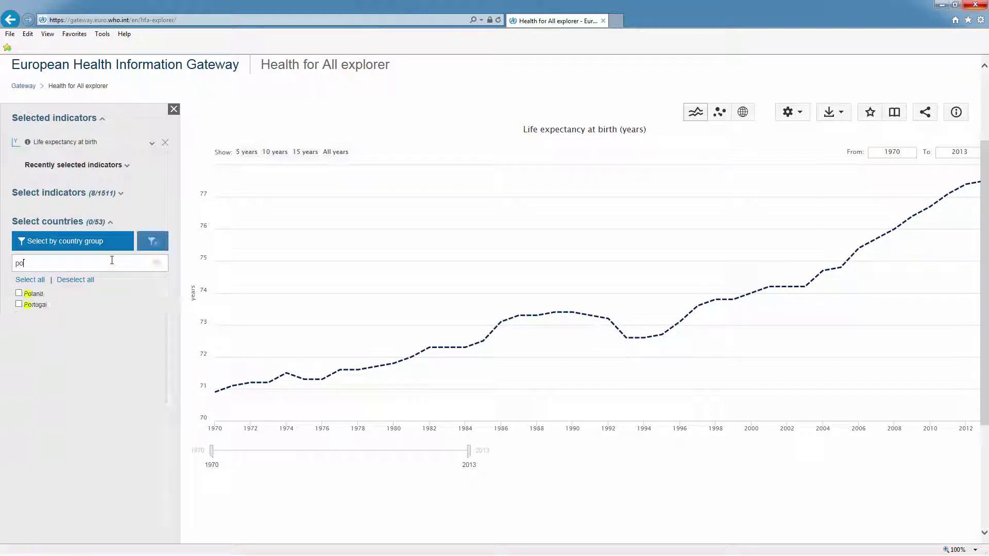
pyautogui.click(18, 294)
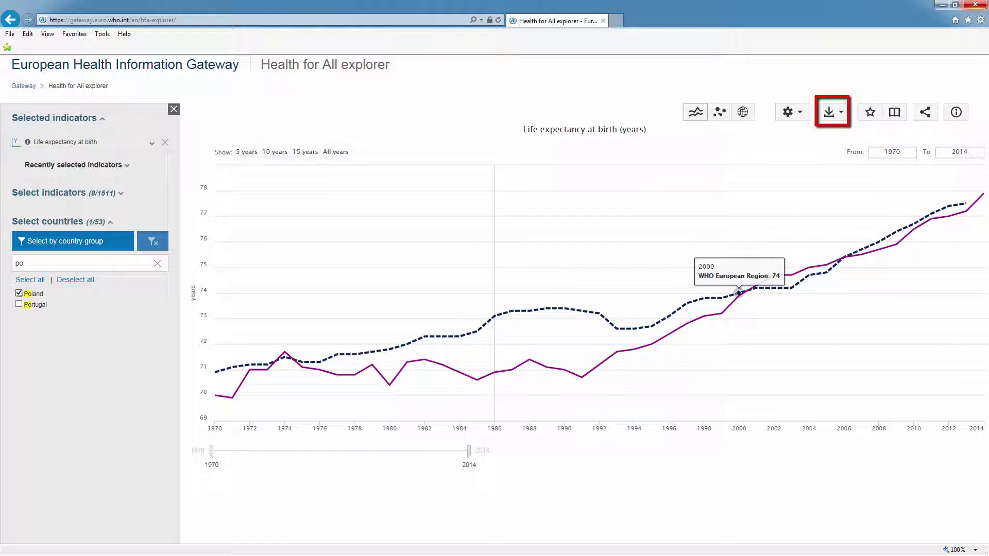
# Export the chart as a large PNG, 'Life expectancy at birth (years).png', and save it
pyautogui.click(843, 114)
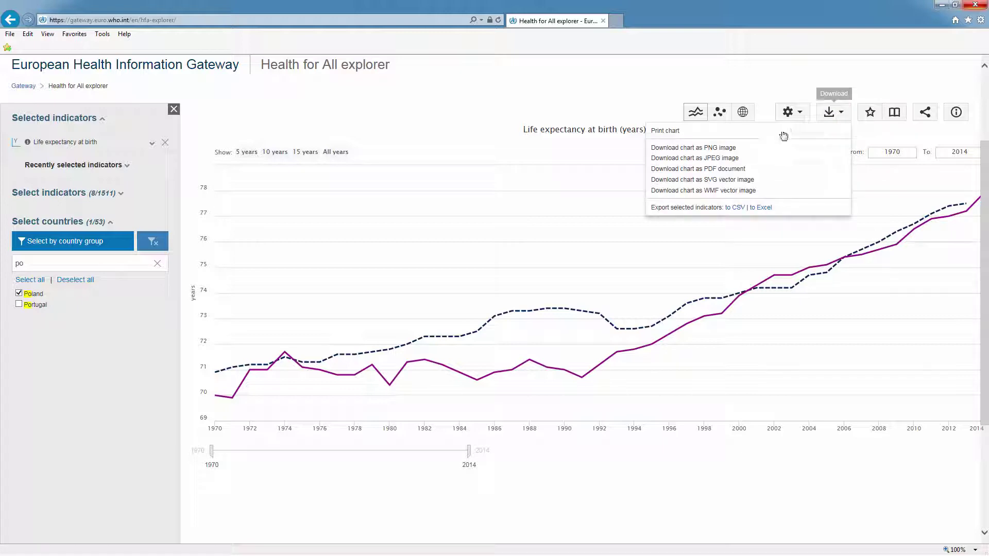
pyautogui.click(736, 149)
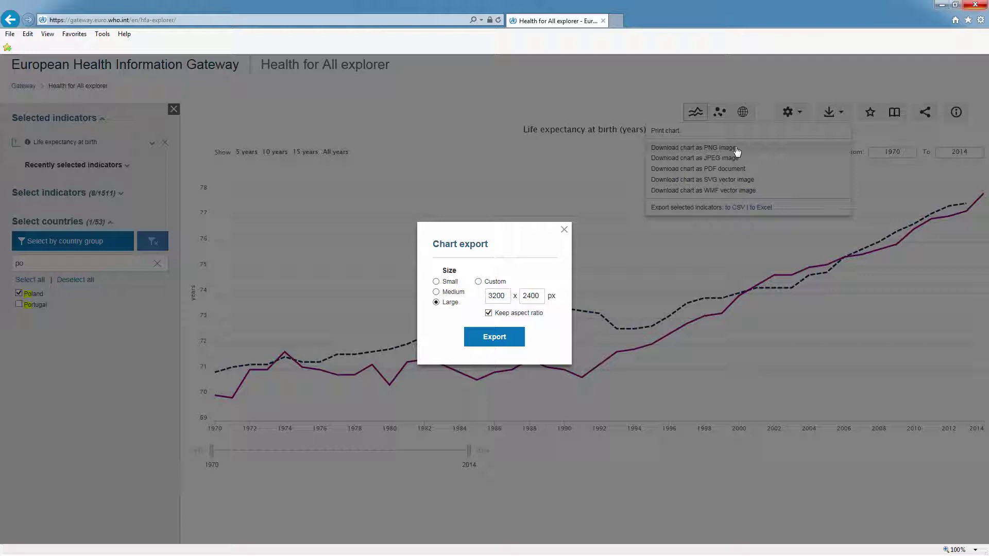
pyautogui.click(494, 337)
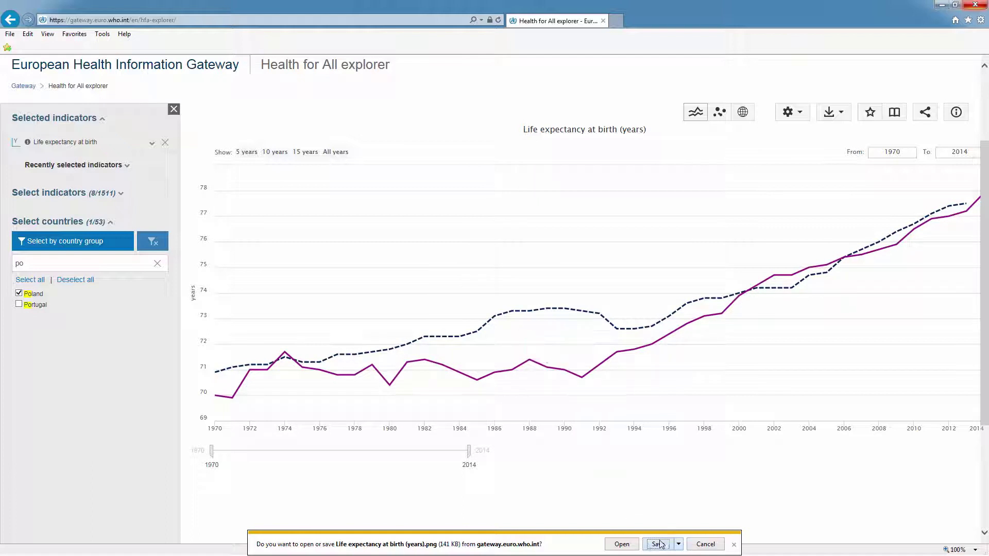
pyautogui.click(657, 545)
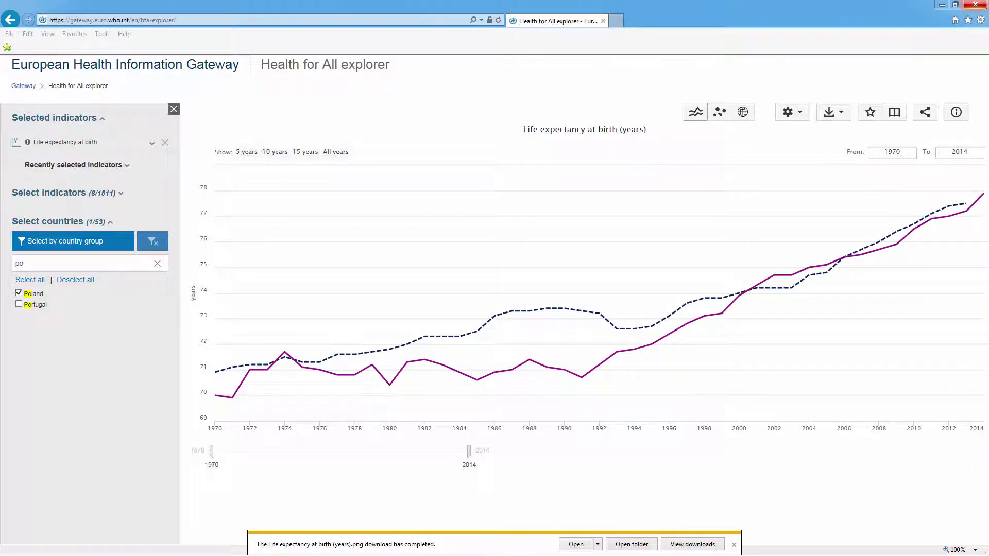
# Insert 'Life expectancy at birth (years).png' as a picture on the first PowerPoint slide
pyautogui.hotkey('alt', 'Tab')
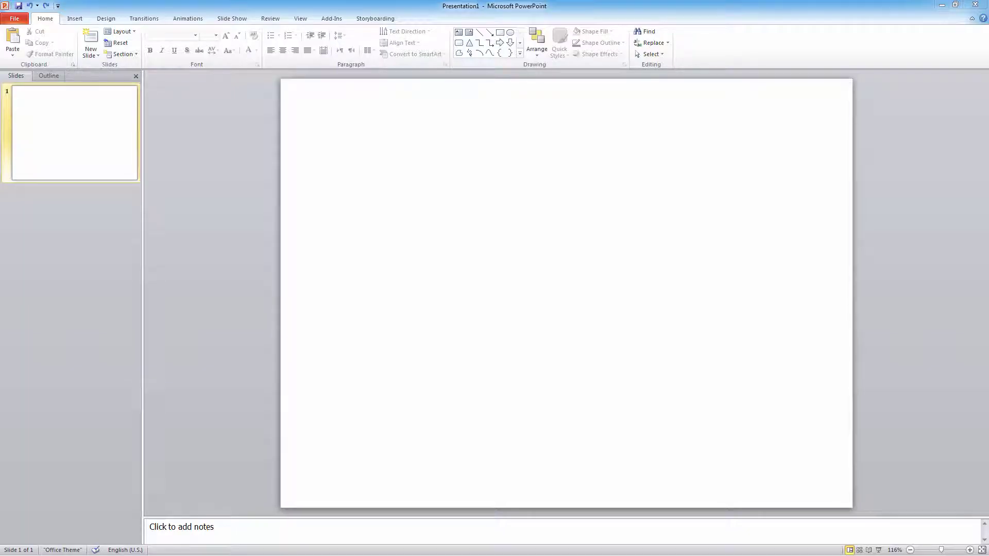
pyautogui.click(74, 18)
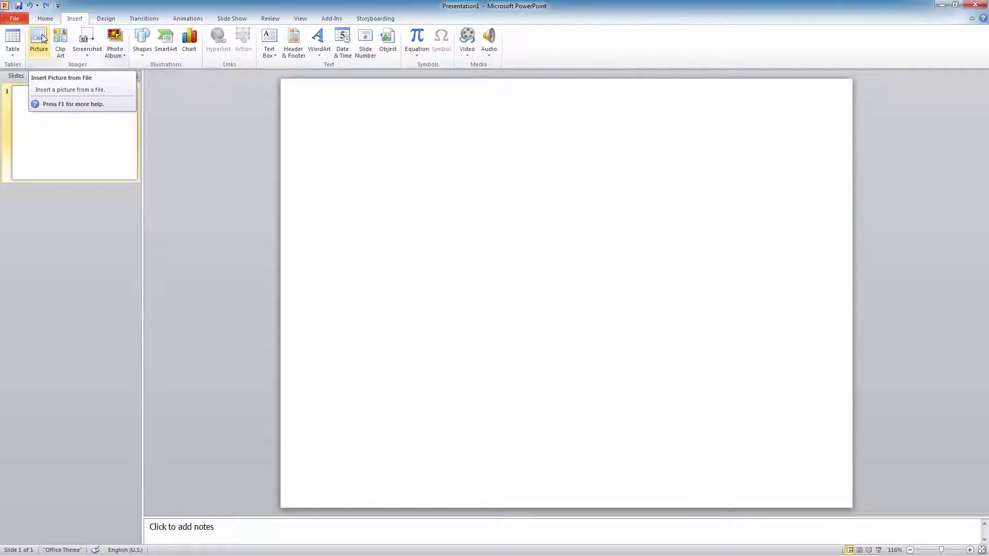
pyautogui.click(39, 39)
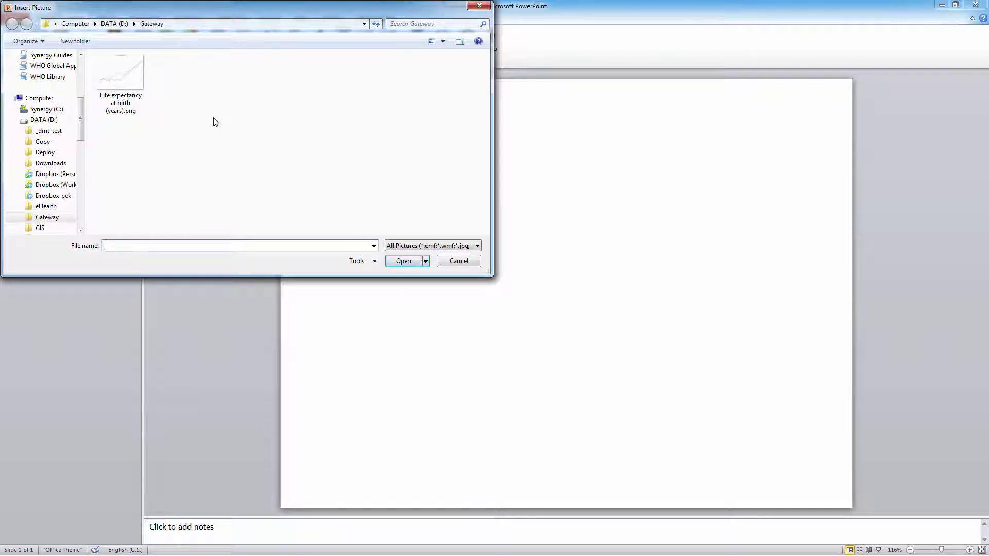
pyautogui.click(133, 87)
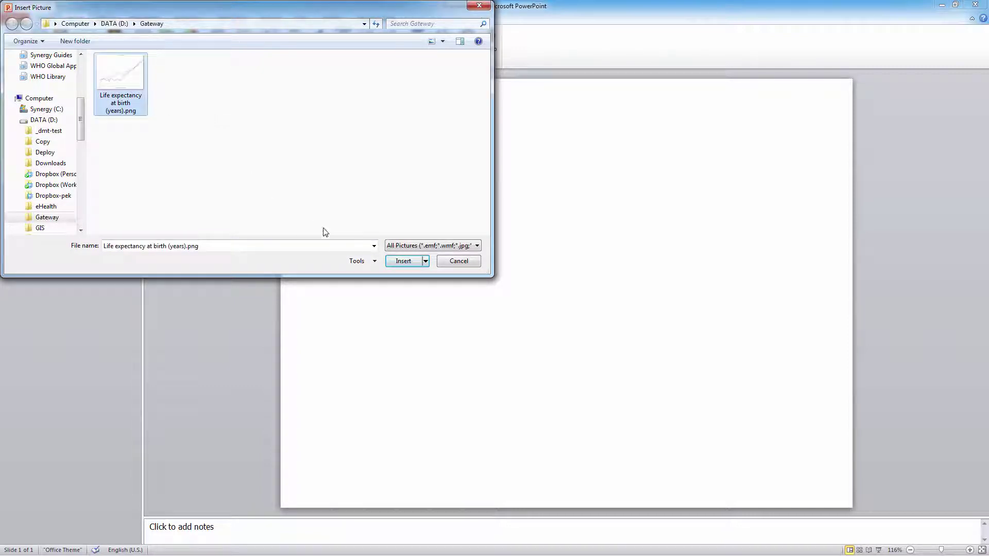
pyautogui.click(402, 261)
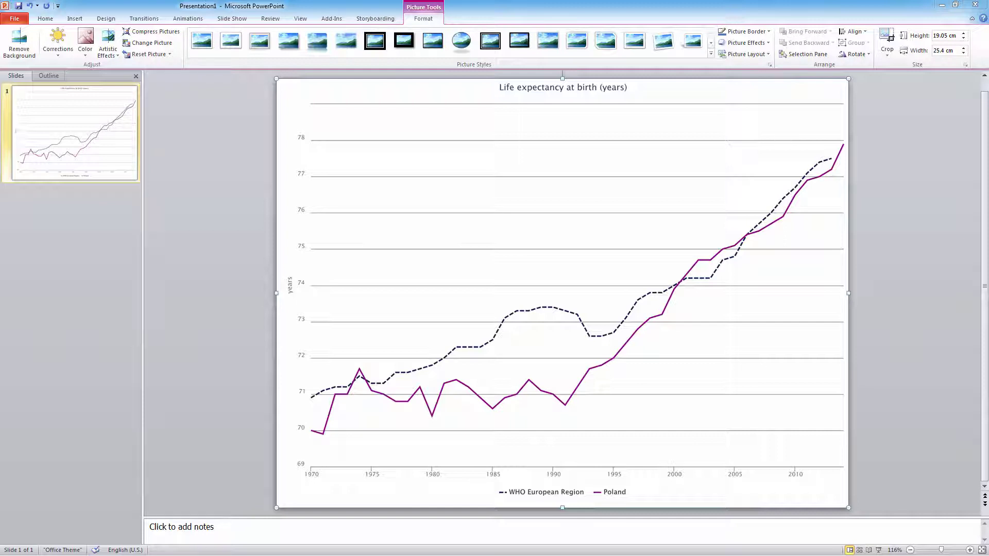
# Draw a Block Arrows Up Arrow on the chart just below Poland's 1991 dip
pyautogui.click(74, 19)
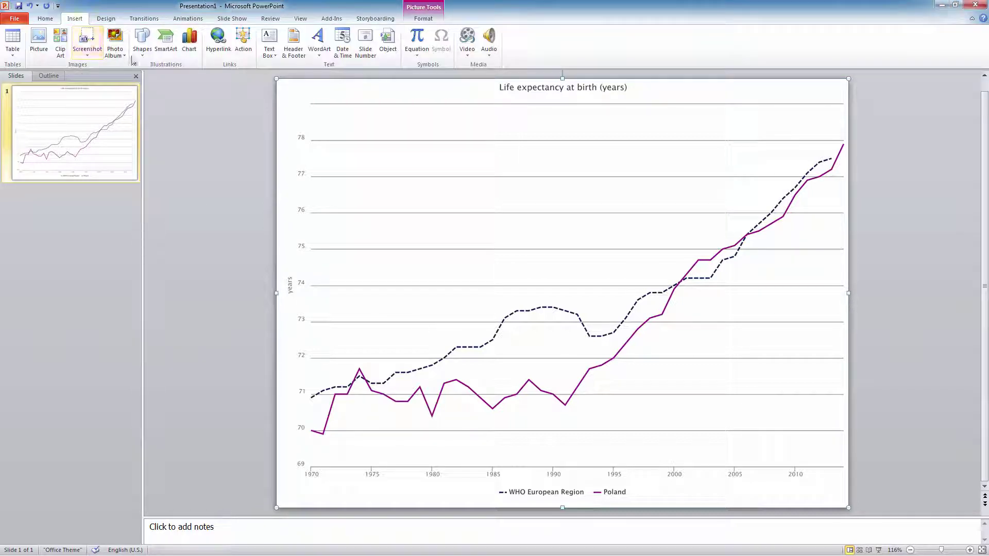
pyautogui.click(142, 48)
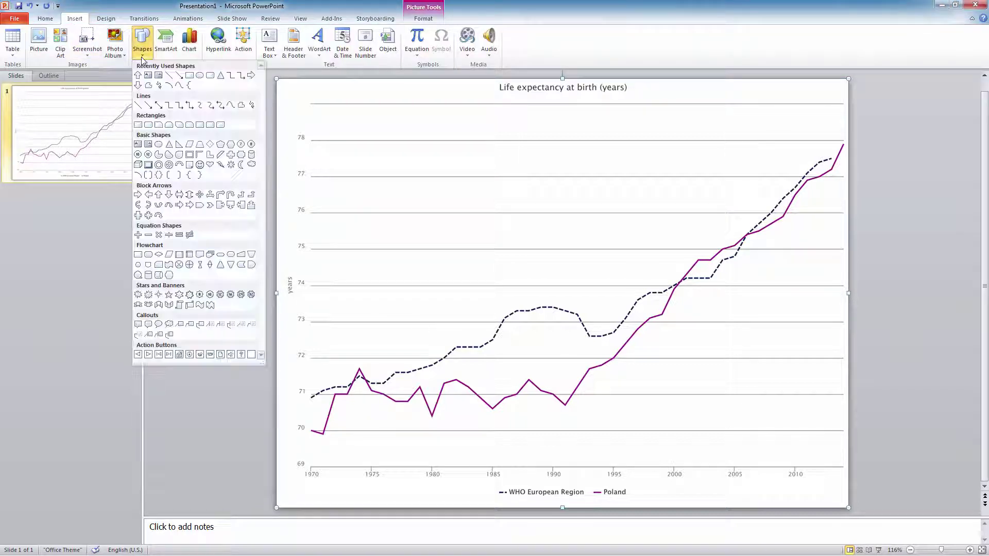
pyautogui.click(158, 203)
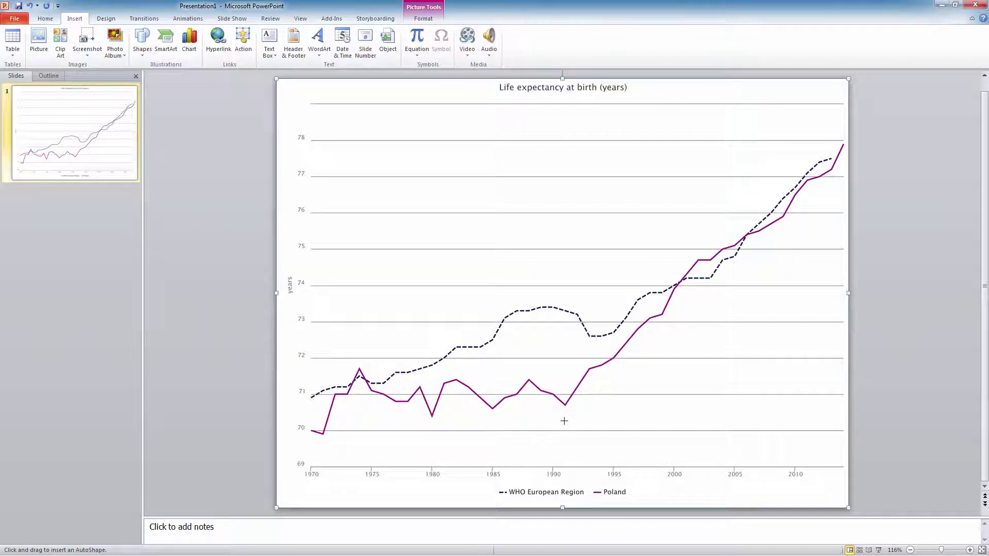
pyautogui.moveTo(559, 424); pyautogui.dragTo(571, 456)
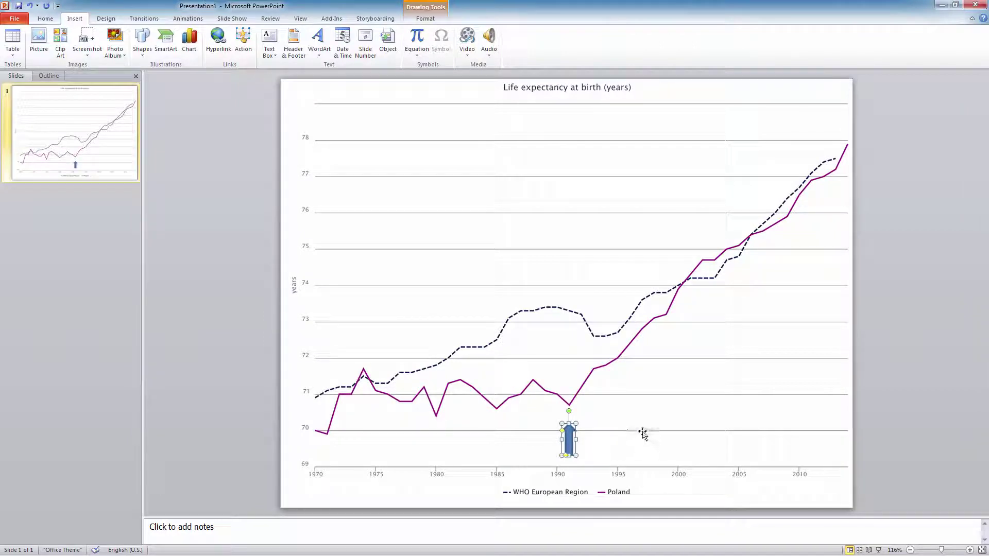